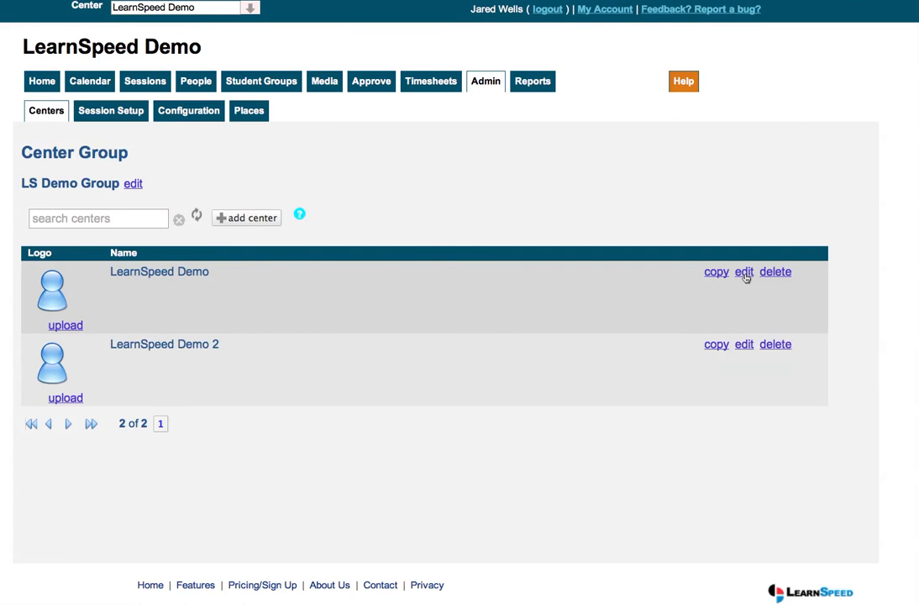
Examine the LearnSpeed Demo center's settings, from availability and session defaults to the email footer, and close them without saving.
{"action": "scroll", "coordinate": [456, 250], "scroll_direction": "down", "scroll_amount": 5}
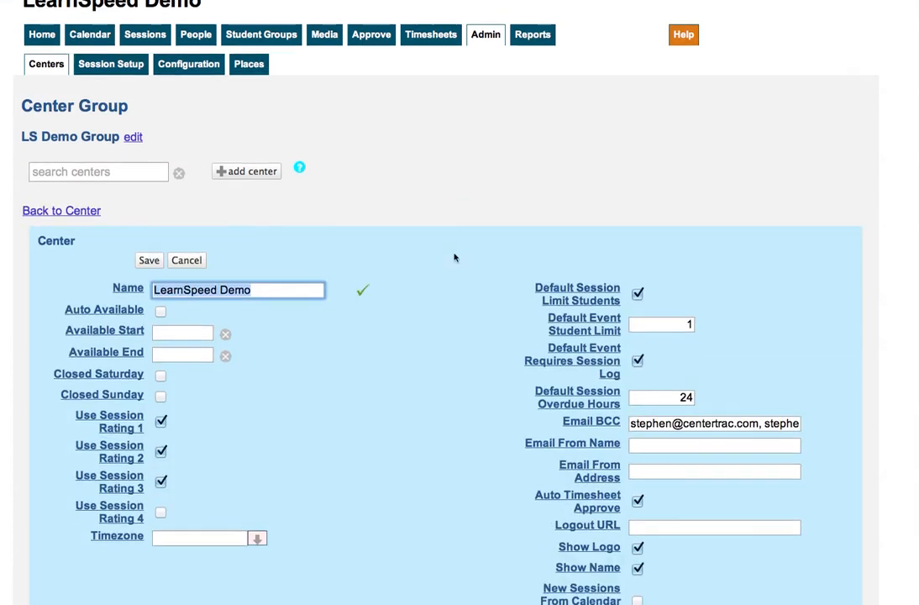
{"action": "scroll", "coordinate": [455, 258], "scroll_direction": "down", "scroll_amount": 1}
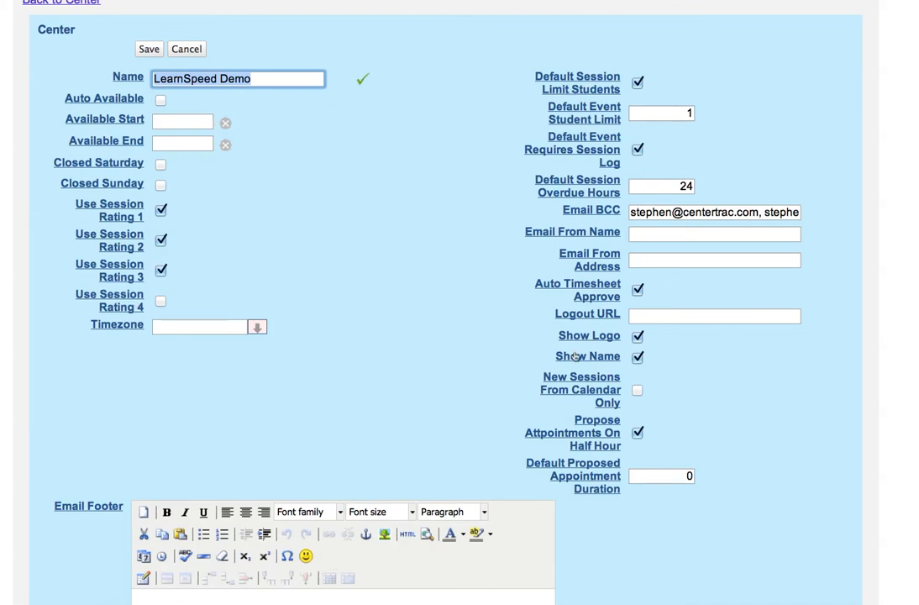
{"action": "scroll", "coordinate": [578, 474], "scroll_direction": "down", "scroll_amount": 5}
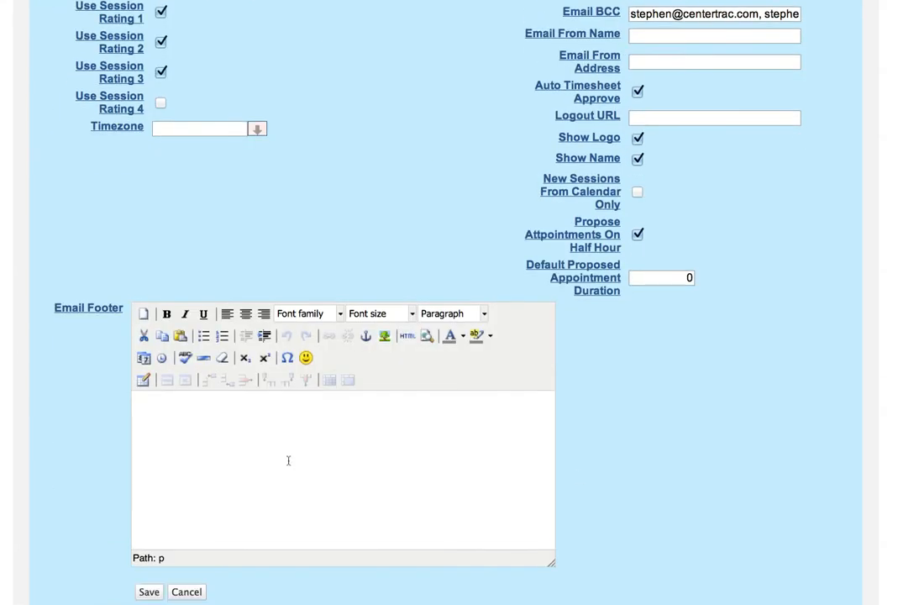
{"action": "scroll", "coordinate": [303, 434], "scroll_direction": "up", "scroll_amount": 4}
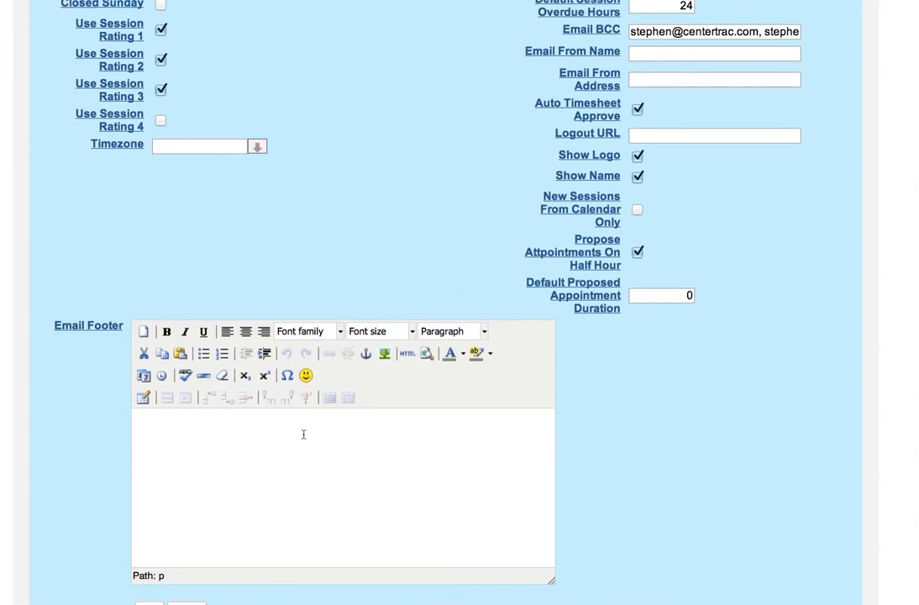
{"action": "scroll", "coordinate": [303, 434], "scroll_direction": "up", "scroll_amount": 2}
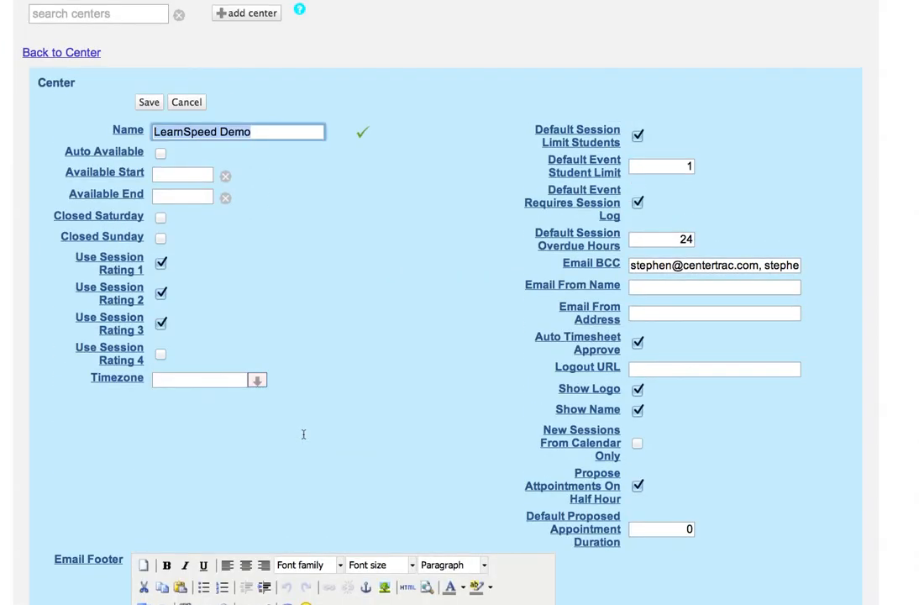
{"action": "scroll", "coordinate": [303, 434], "scroll_direction": "up", "scroll_amount": 1}
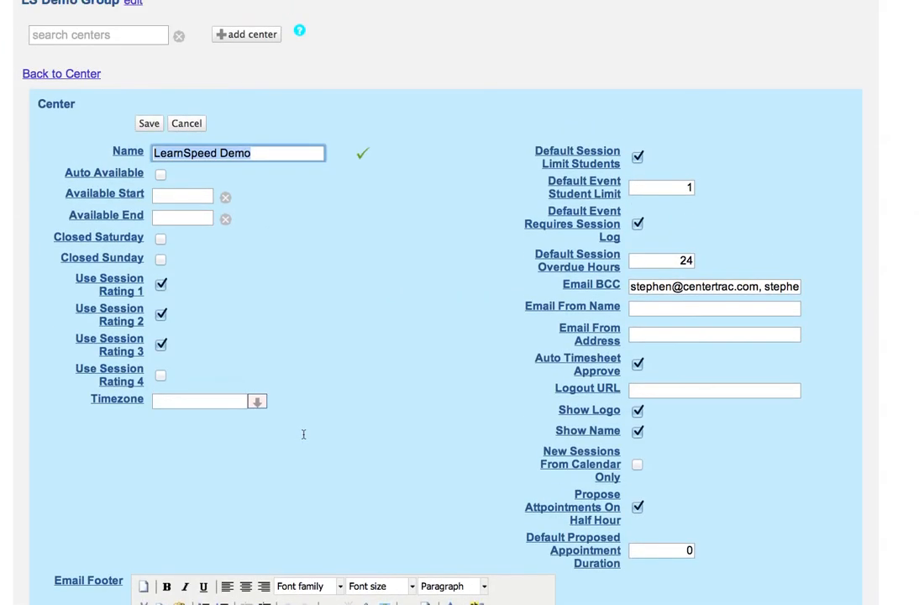
{"action": "scroll", "coordinate": [303, 434], "scroll_direction": "up", "scroll_amount": 1}
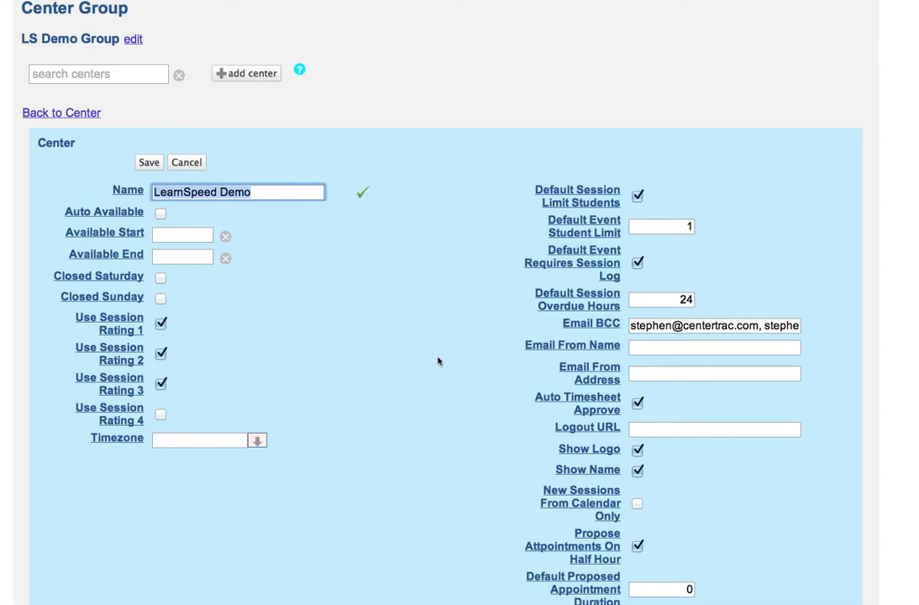
{"action": "left_click", "coordinate": [188, 163]}
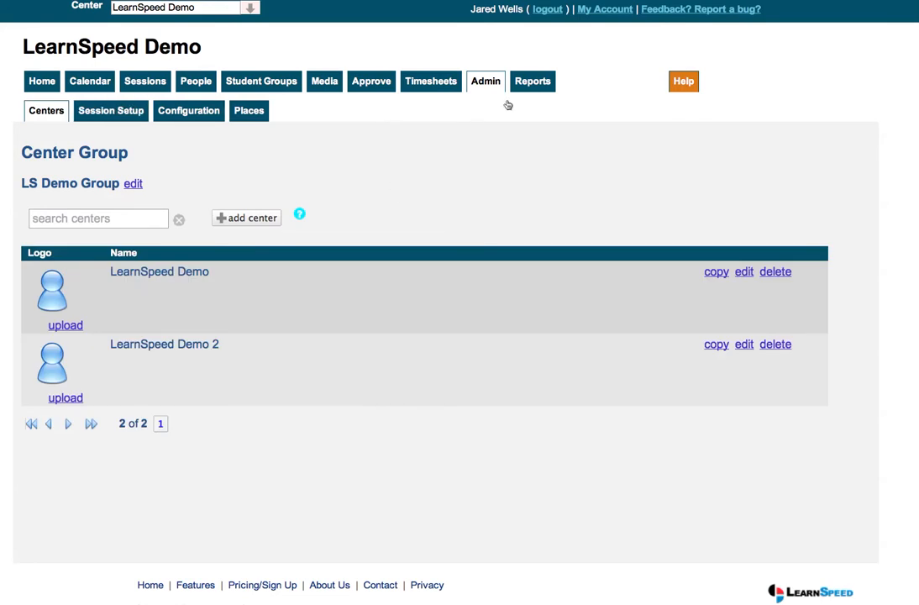
Open the Session Setup subjects, look over the selectable option on a blank new subject, and cancel the entry.
{"action": "left_click", "coordinate": [121, 113]}
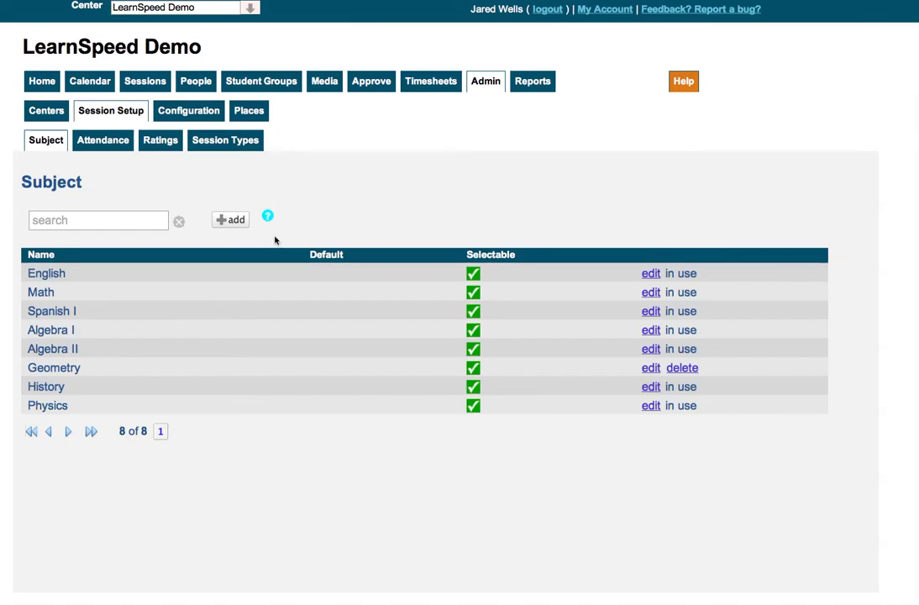
{"action": "left_click", "coordinate": [233, 220]}
{"action": "scroll", "coordinate": [477, 297], "scroll_direction": "down", "scroll_amount": 3}
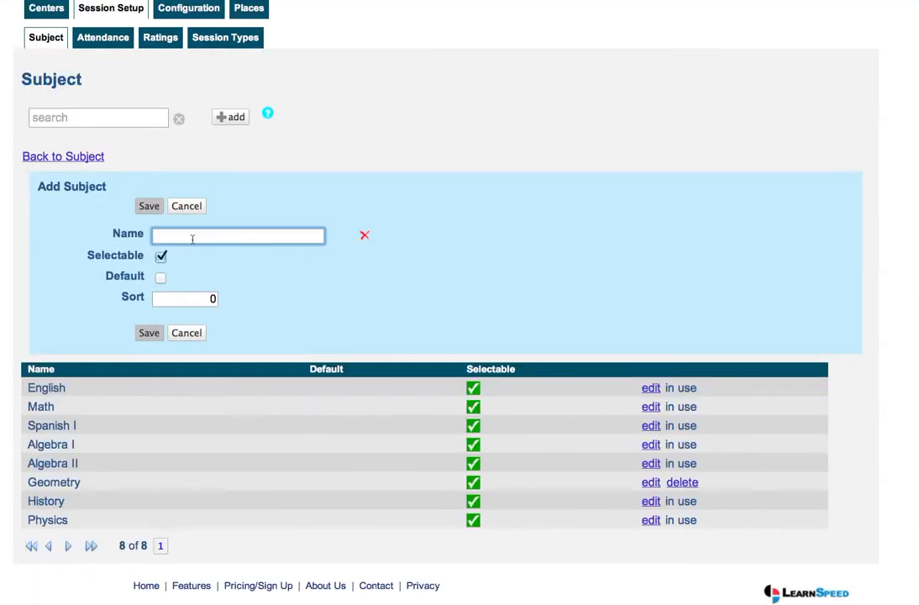
{"action": "left_click", "coordinate": [160, 256]}
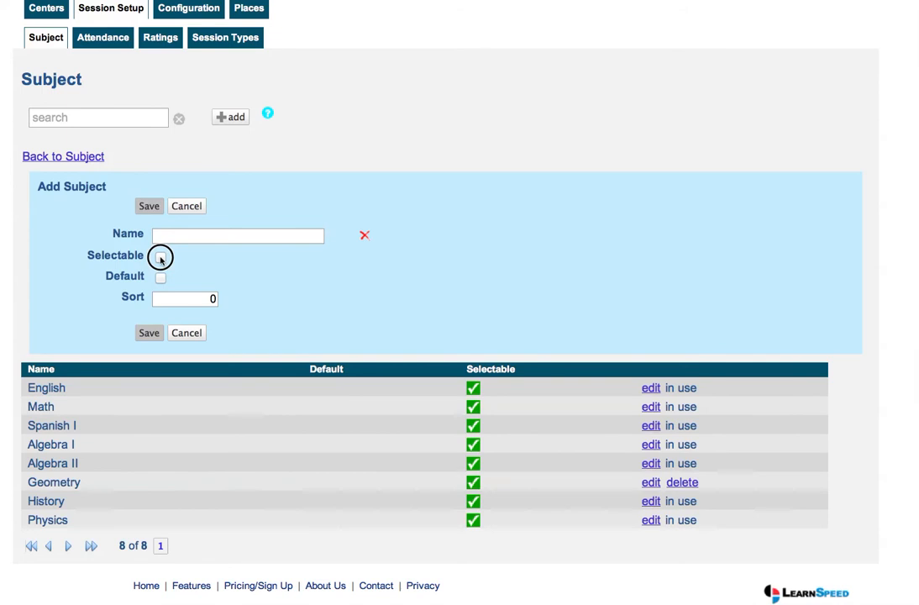
{"action": "left_click", "coordinate": [160, 257]}
{"action": "left_click", "coordinate": [161, 257]}
{"action": "left_click", "coordinate": [184, 206]}
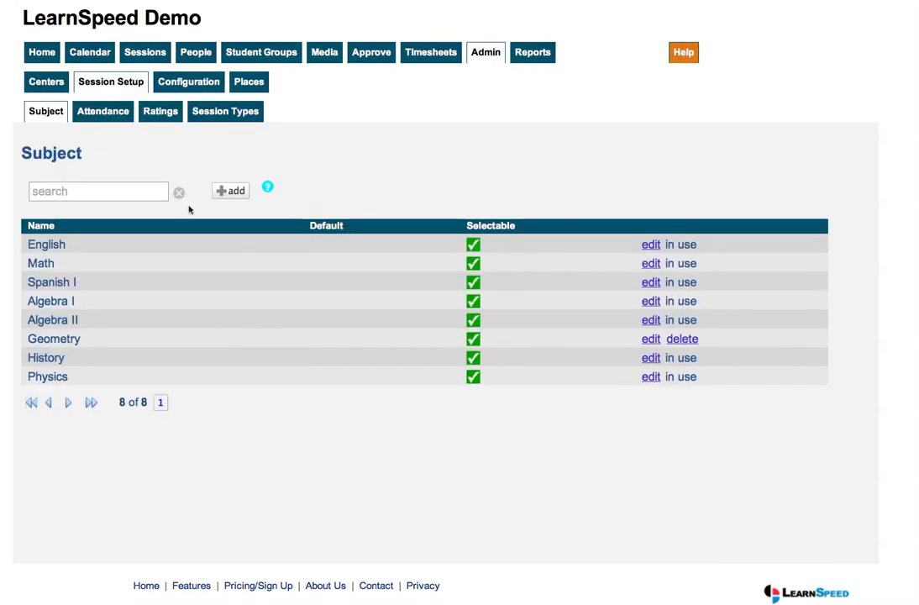
Fill in a trial attendance option named Present, marked as attended, in Session Setup and discard it.
{"action": "left_click", "coordinate": [120, 144]}
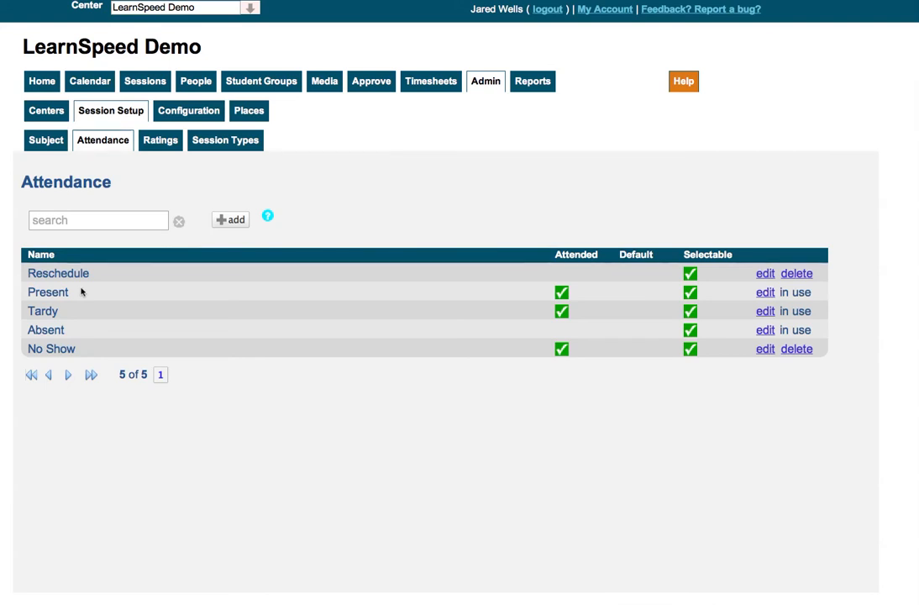
{"action": "left_click", "coordinate": [223, 221]}
{"action": "left_click", "coordinate": [201, 336]}
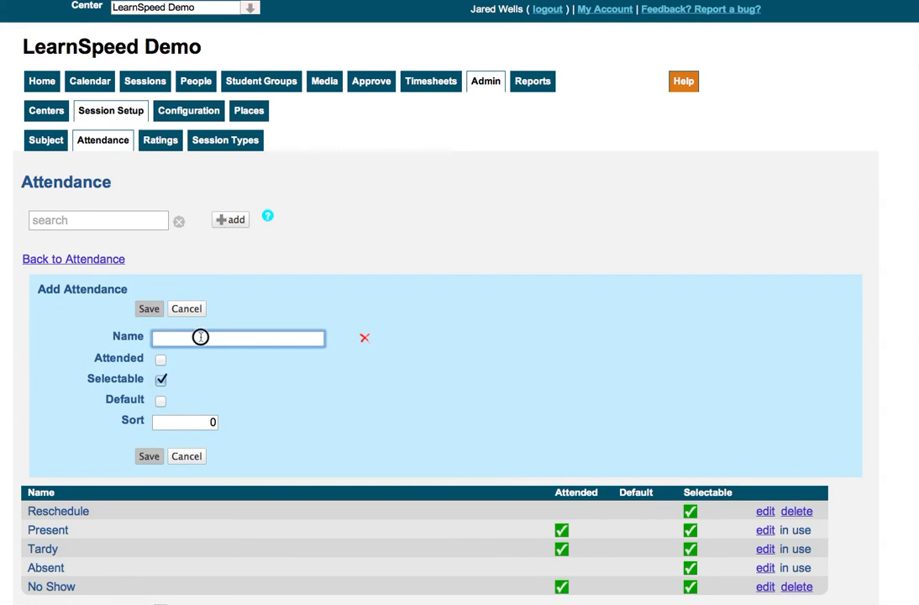
{"action": "type", "text": "Present"}
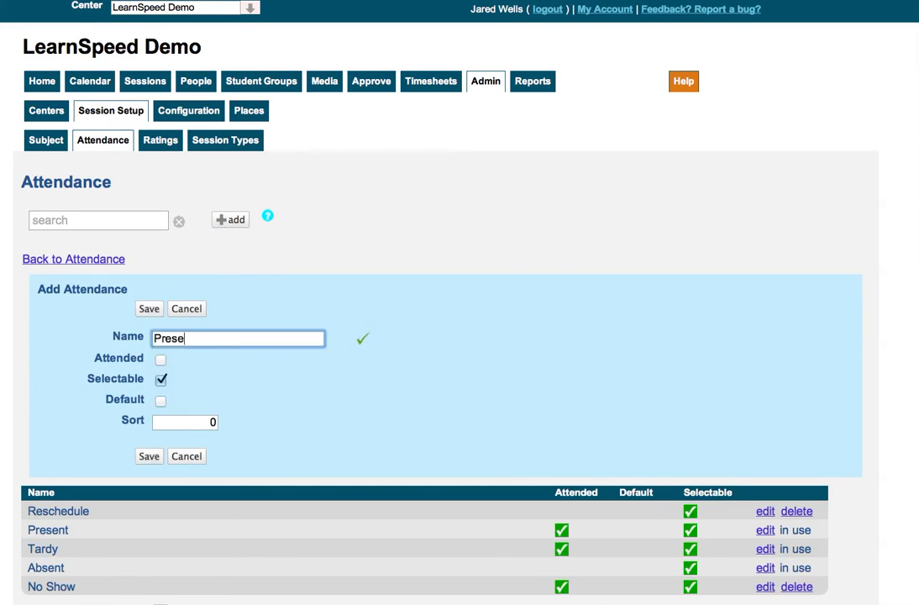
{"action": "left_click", "coordinate": [160, 359]}
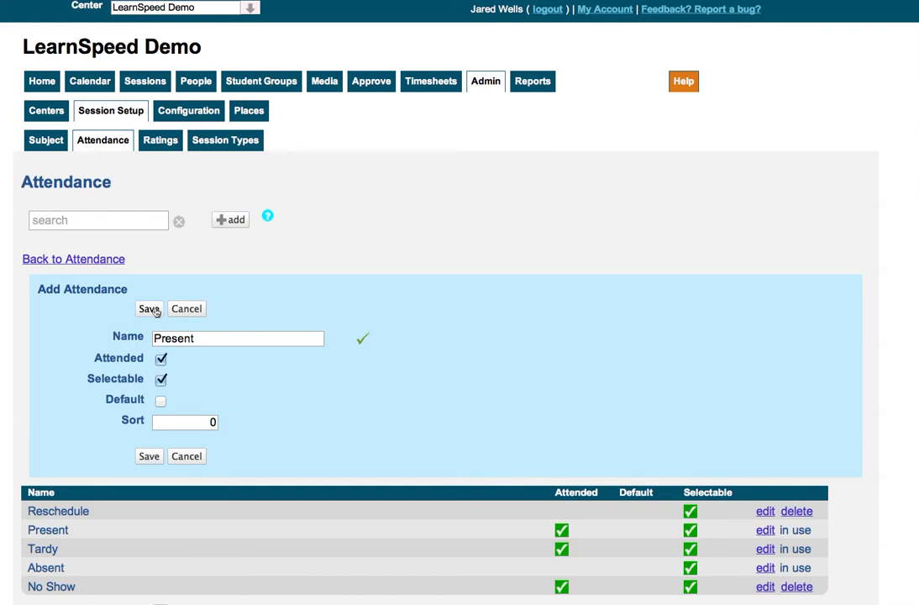
{"action": "left_click", "coordinate": [180, 309]}
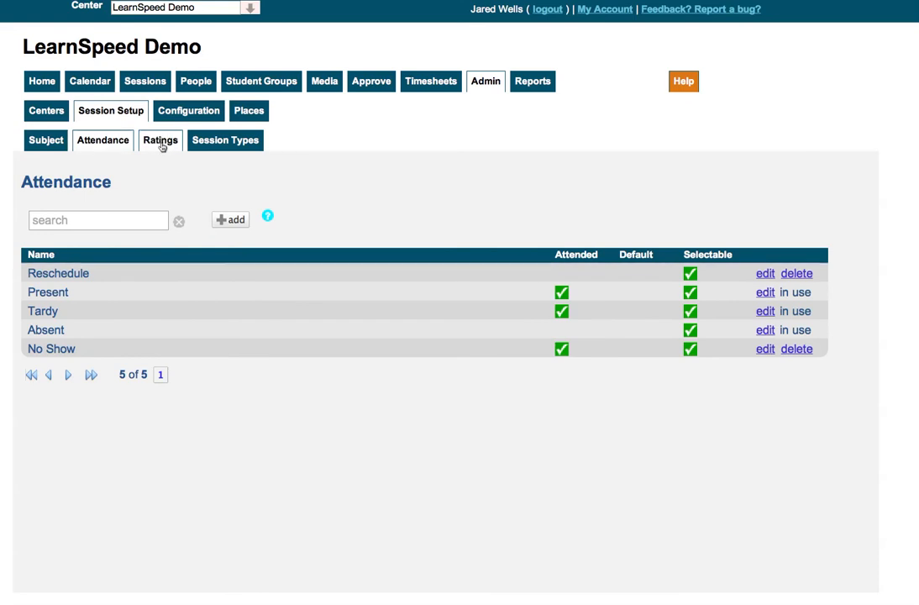
Start a new session type named Private in Session Setup.
{"action": "left_click", "coordinate": [204, 147]}
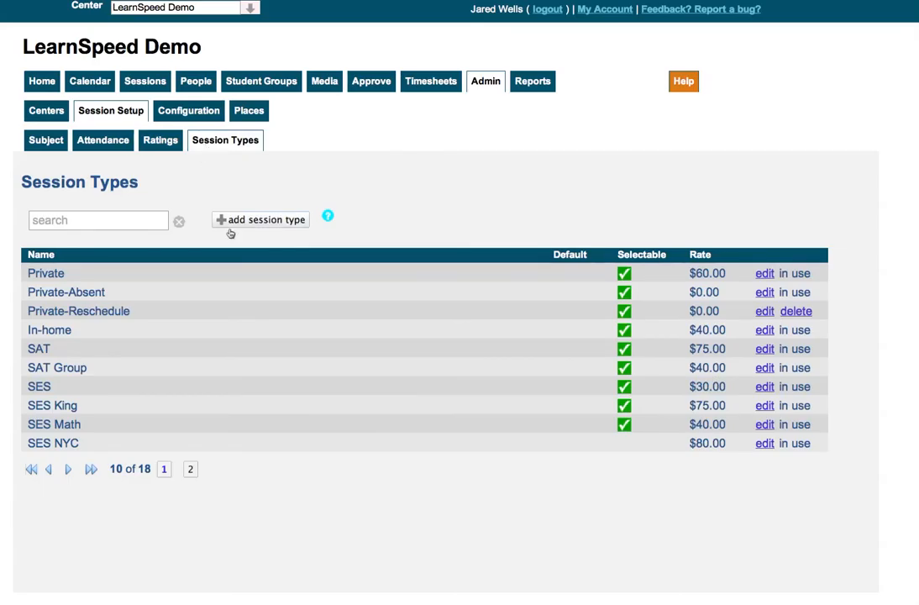
{"action": "left_click", "coordinate": [269, 220]}
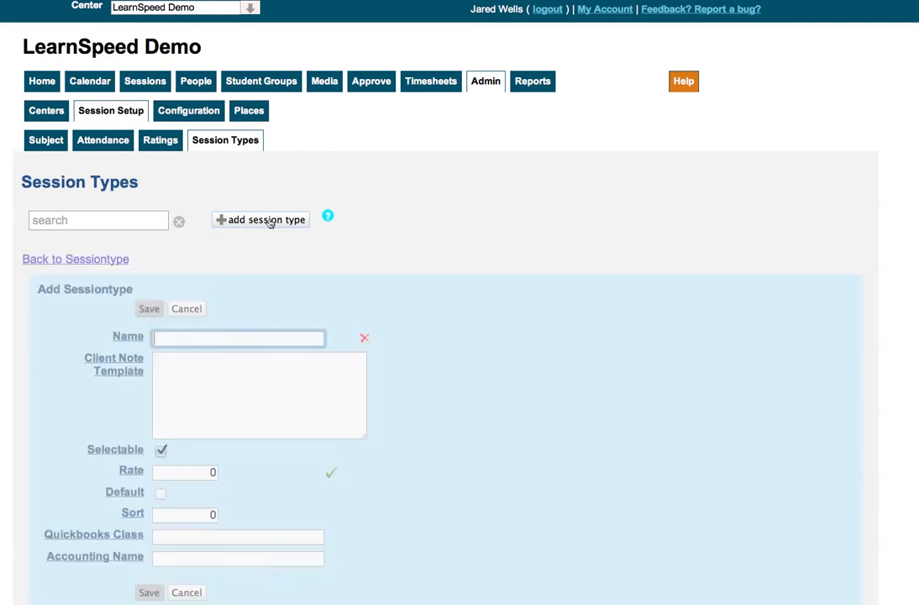
{"action": "scroll", "coordinate": [449, 238], "scroll_direction": "down", "scroll_amount": 3}
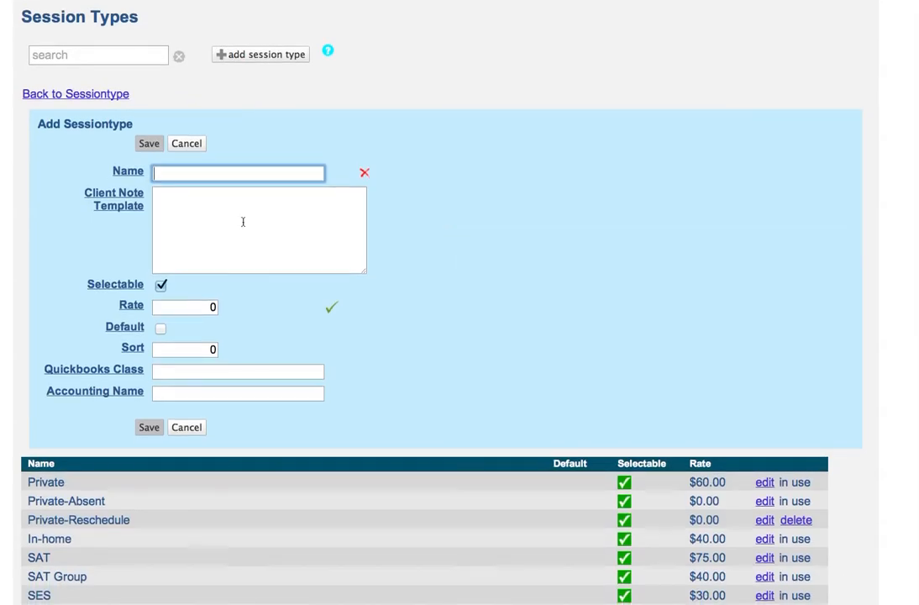
{"action": "left_click", "coordinate": [187, 177]}
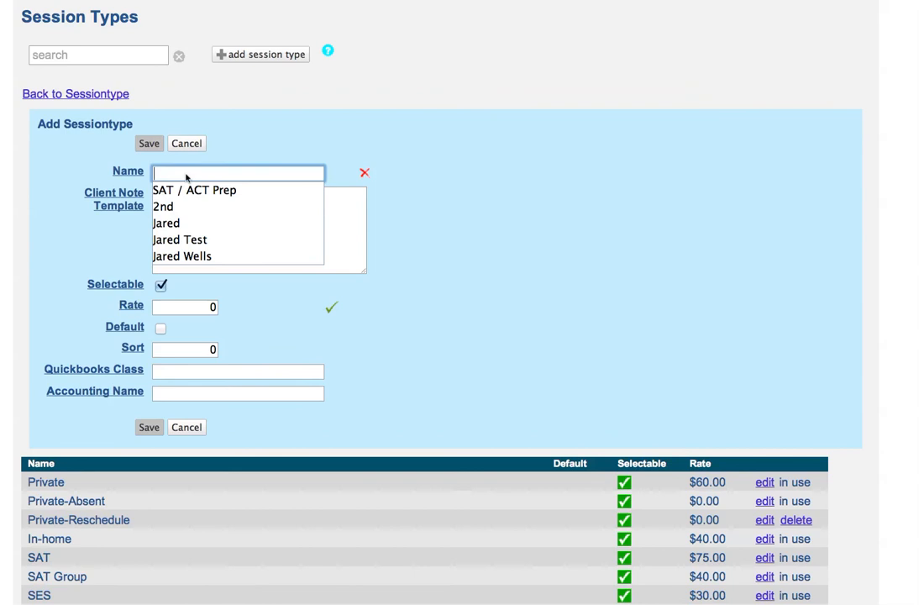
{"action": "type", "text": "Pra"}
{"action": "key", "text": "BackSpace"}
{"action": "type", "text": "ivate"}
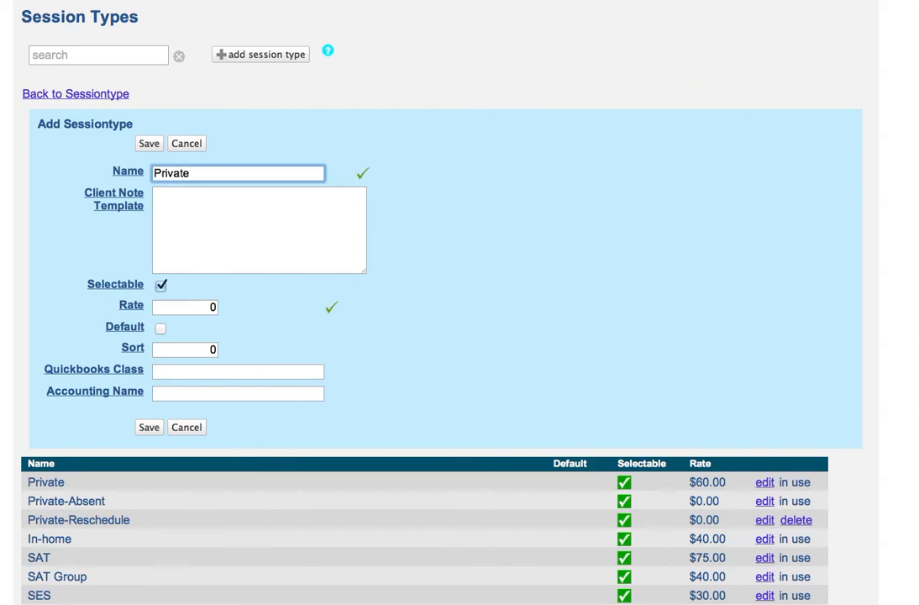
Set the new Private session type's rate to 75, leaving its client note template blank.
{"action": "left_click", "coordinate": [195, 207]}
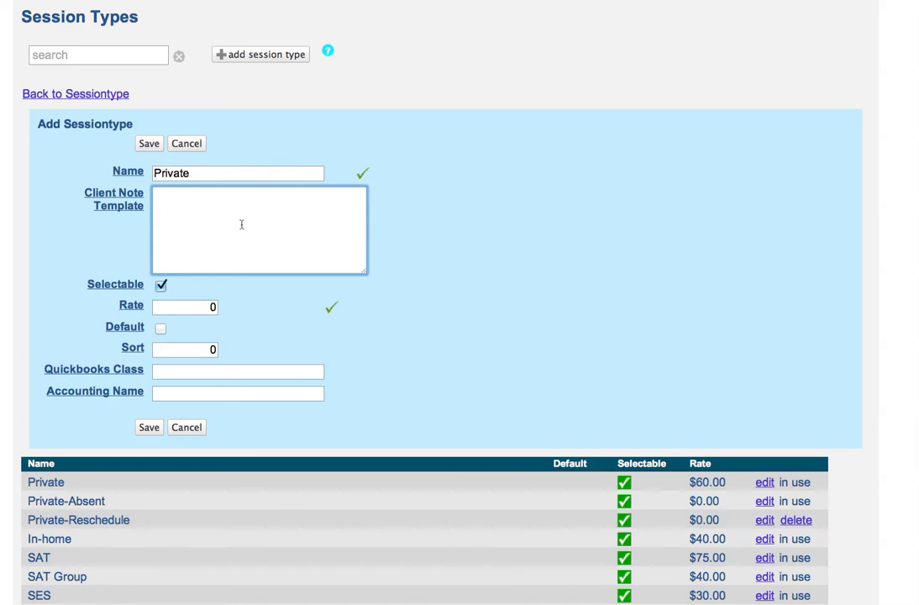
{"action": "scroll", "coordinate": [242, 224], "scroll_direction": "down", "scroll_amount": 1}
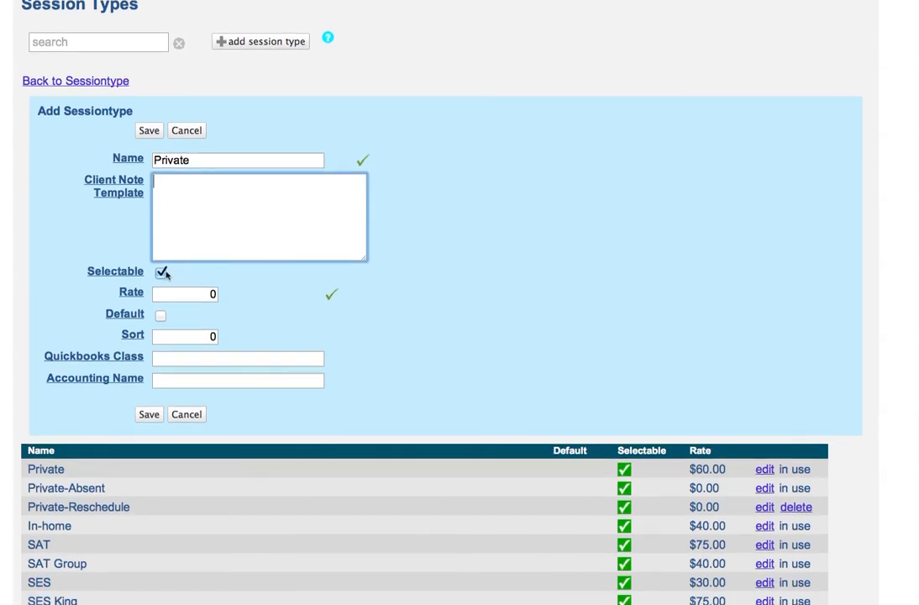
{"action": "scroll", "coordinate": [165, 273], "scroll_direction": "down", "scroll_amount": 1}
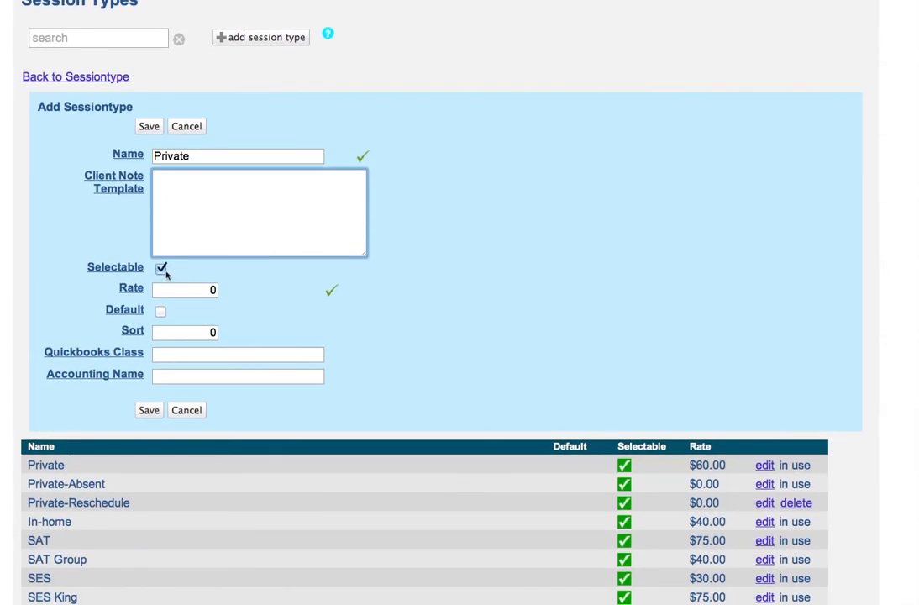
{"action": "left_click", "coordinate": [186, 281]}
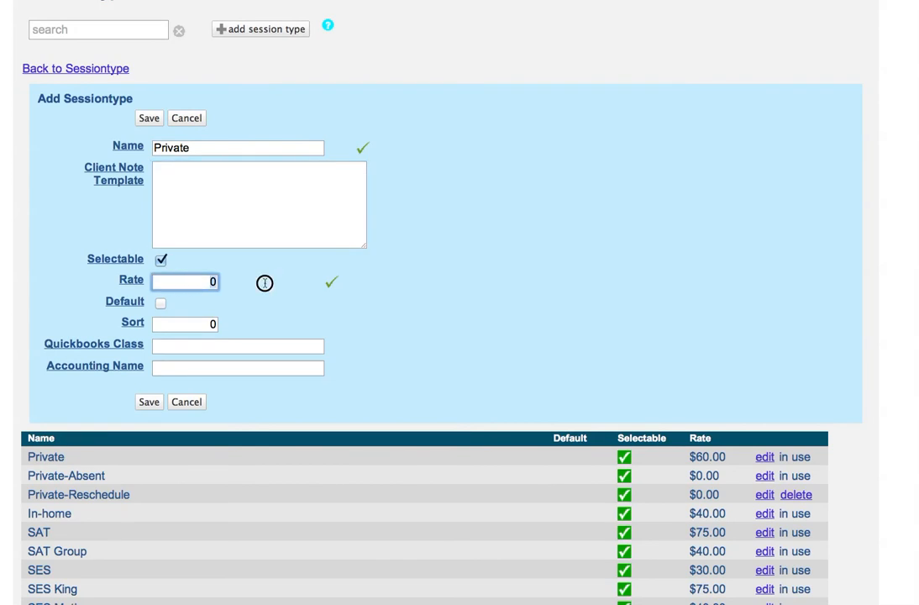
{"action": "key", "text": "BackSpace"}
{"action": "type", "text": "75"}
{"action": "left_click", "coordinate": [395, 283]}
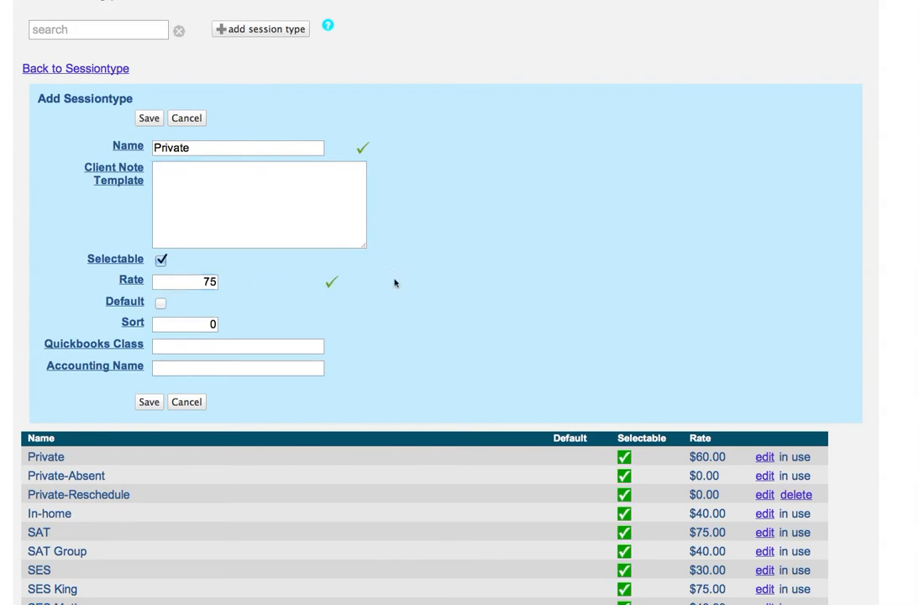
Try the Default option and the Quickbooks Class and Accounting Name fields on the new session type, and discard the entry.
{"action": "scroll", "coordinate": [395, 283], "scroll_direction": "down", "scroll_amount": 1}
{"action": "left_click", "coordinate": [162, 257]}
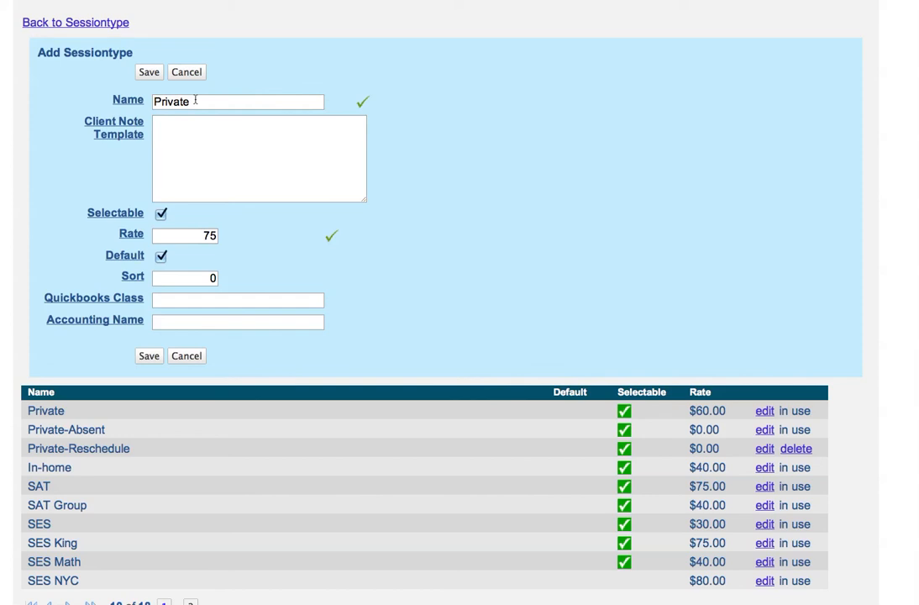
{"action": "left_click", "coordinate": [161, 259]}
{"action": "left_click", "coordinate": [165, 322]}
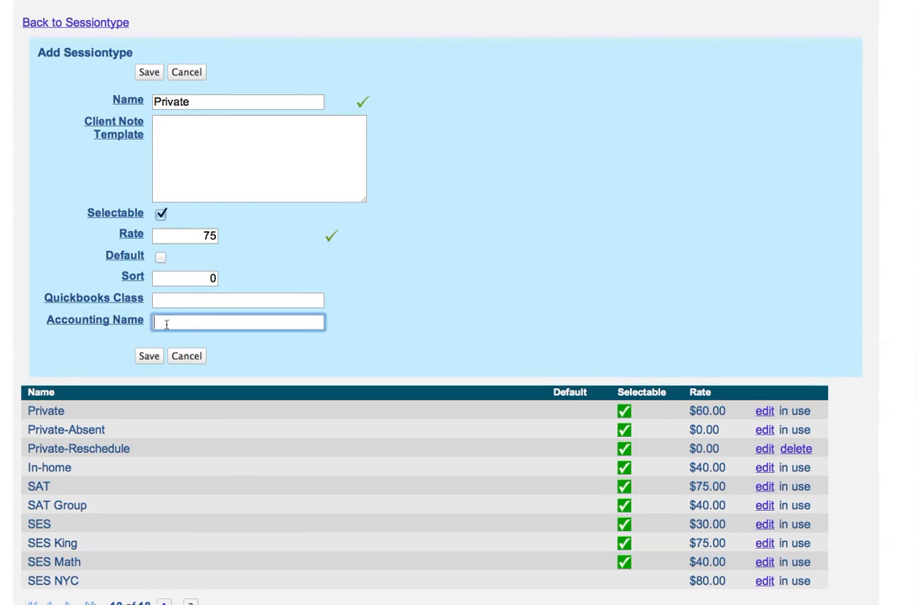
{"action": "left_click", "coordinate": [203, 107]}
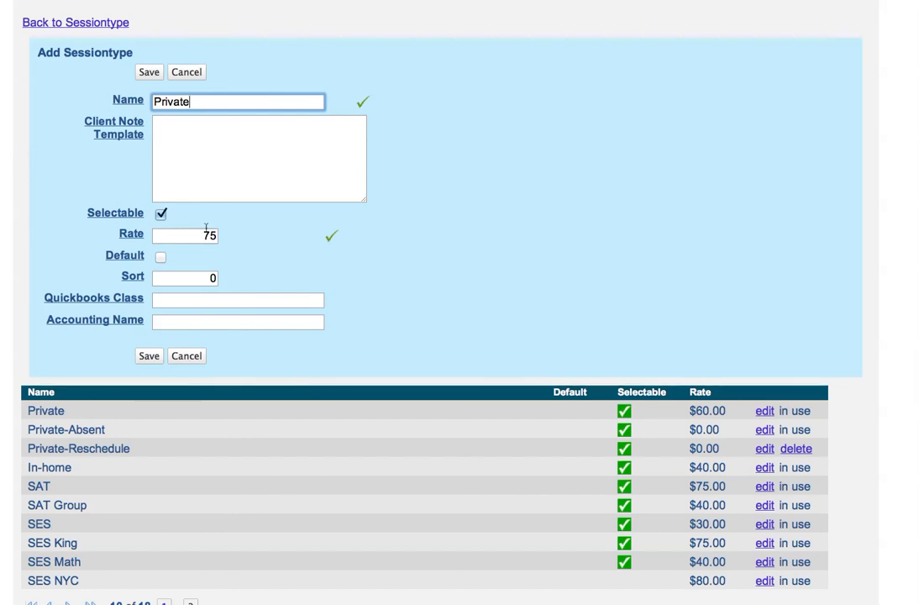
{"action": "left_click", "coordinate": [191, 320]}
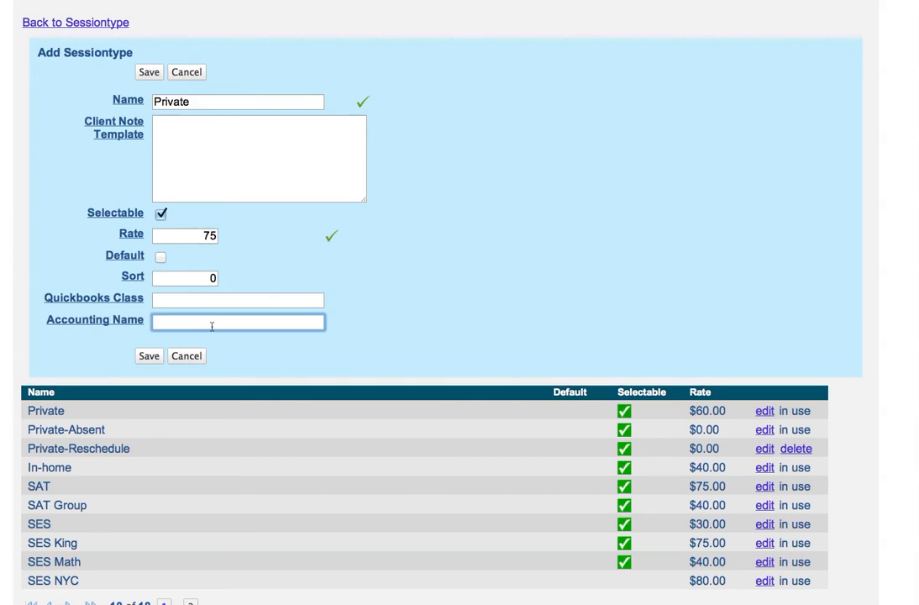
{"action": "left_click", "coordinate": [195, 299]}
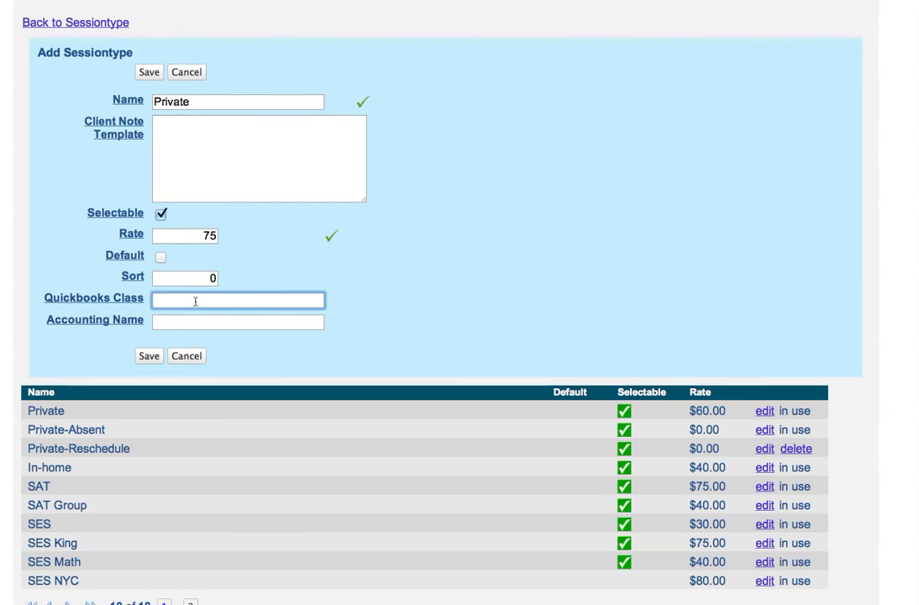
{"action": "left_click", "coordinate": [186, 355]}
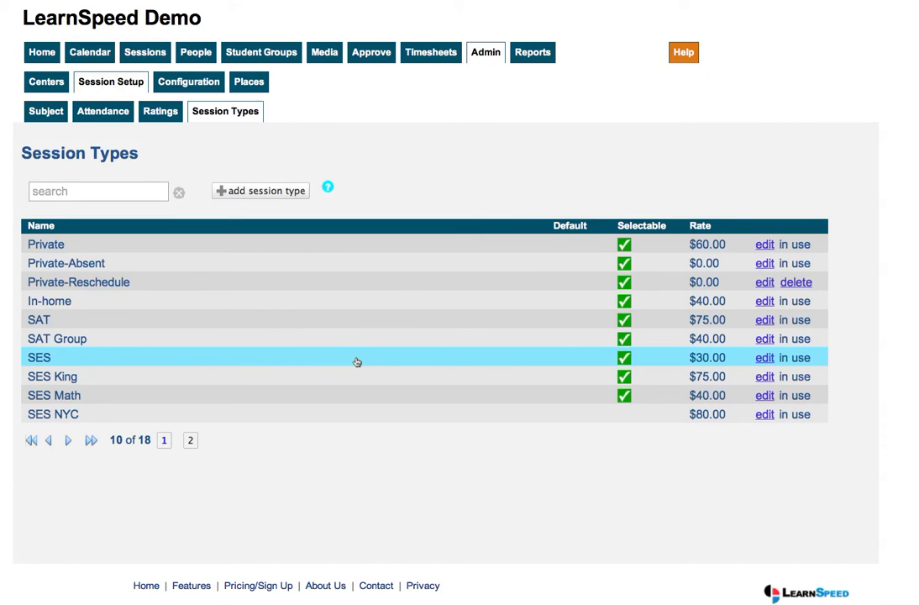
{"action": "scroll", "coordinate": [357, 362], "scroll_direction": "up", "scroll_amount": 1}
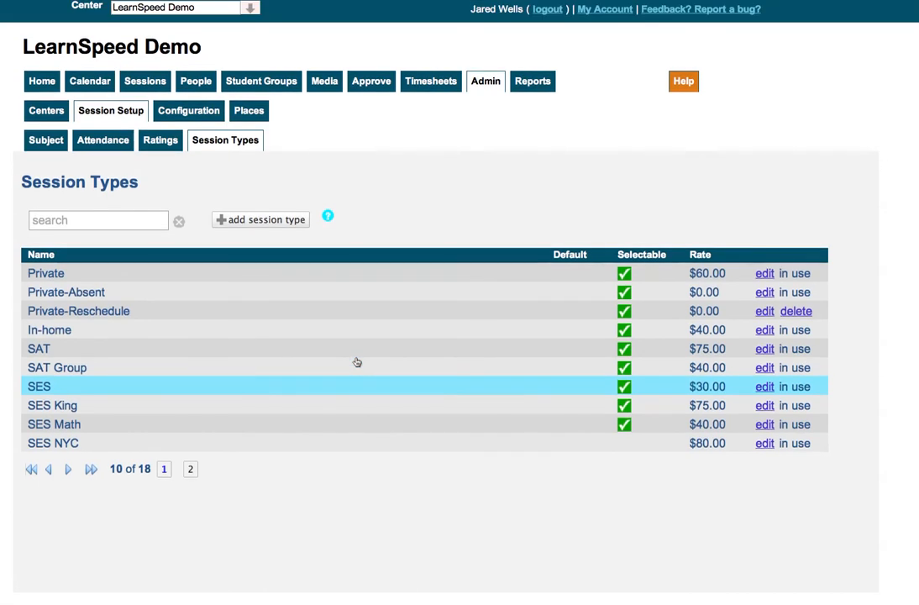
Open the list of parent and billing clients in the People section.
{"action": "left_click", "coordinate": [196, 80]}
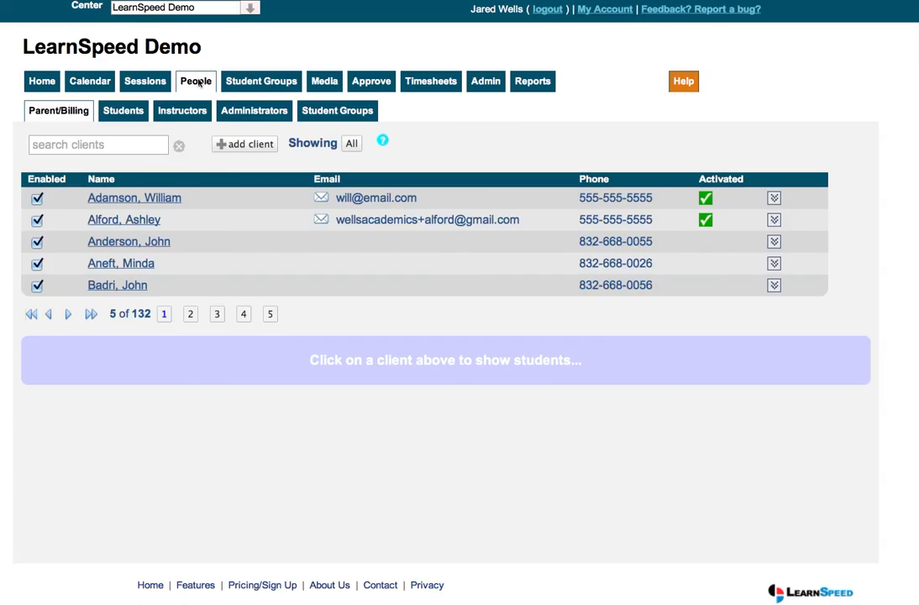